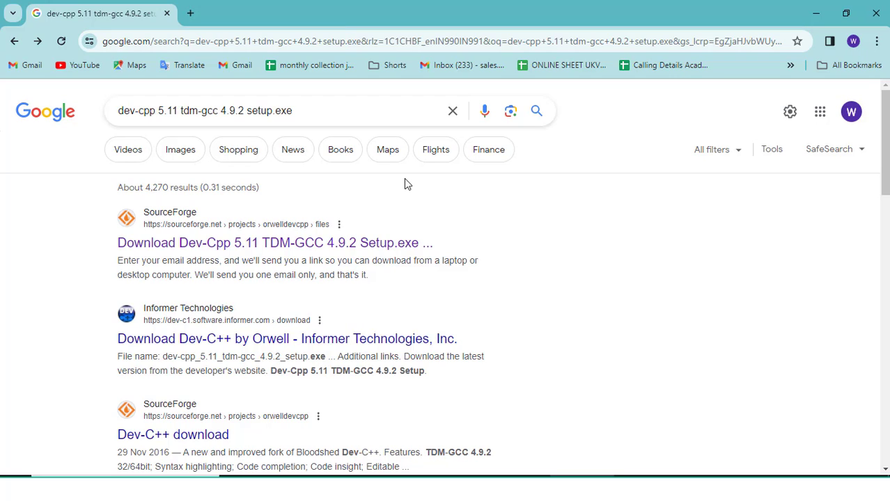
# - Open the SourceForge Dev-Cpp 5.11 TDM-GCC 4.9.2 download result and launch the setup file from drive G with English as installer language
pyautogui.click(284, 244)
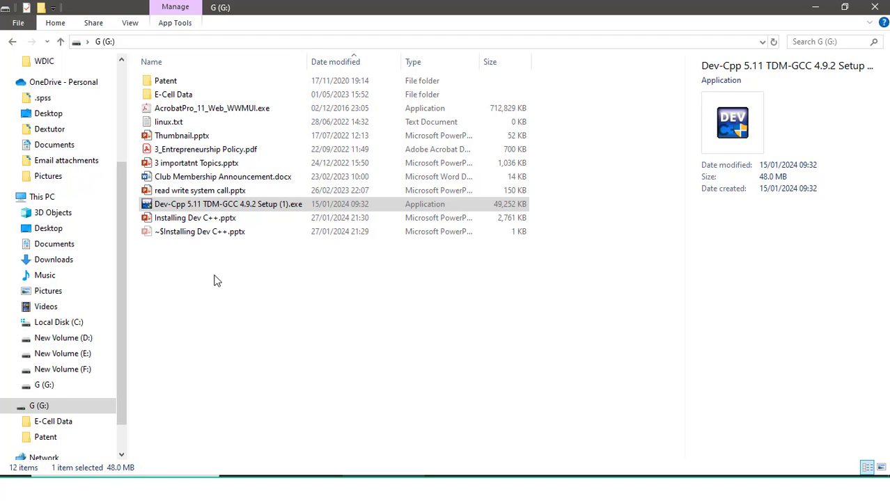
pyautogui.click(216, 208)
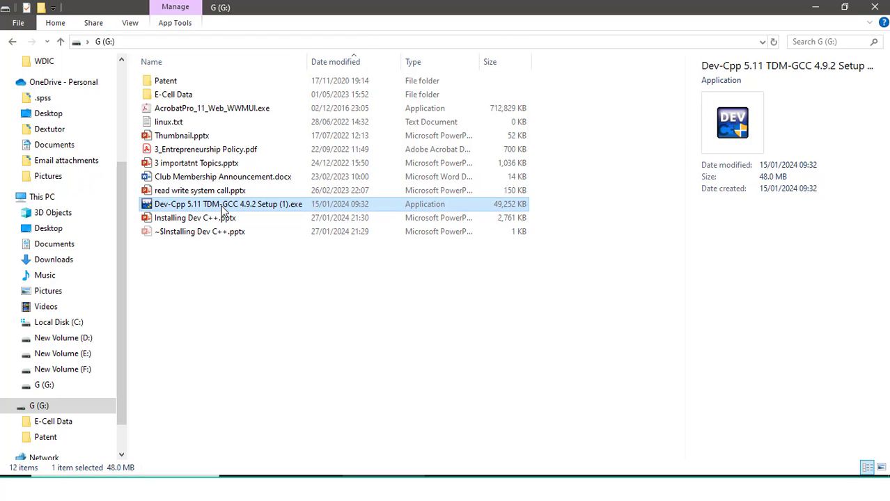
pyautogui.doubleClick(224, 206)
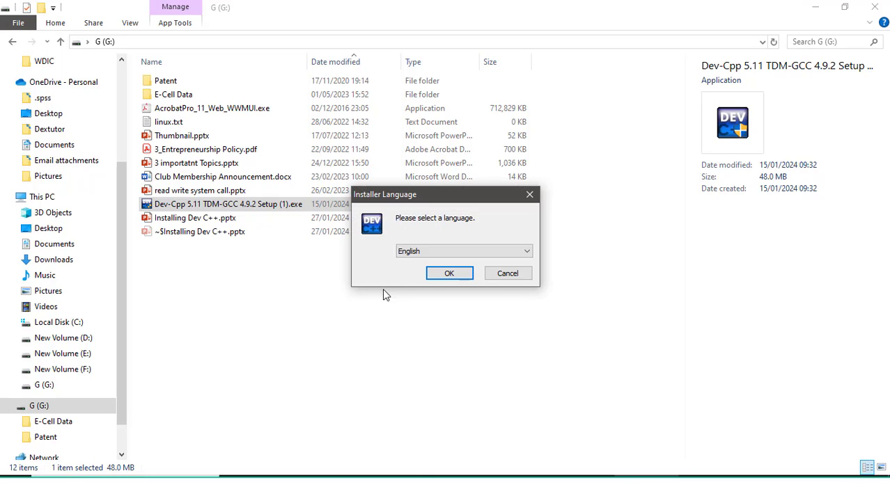
pyautogui.click(439, 277)
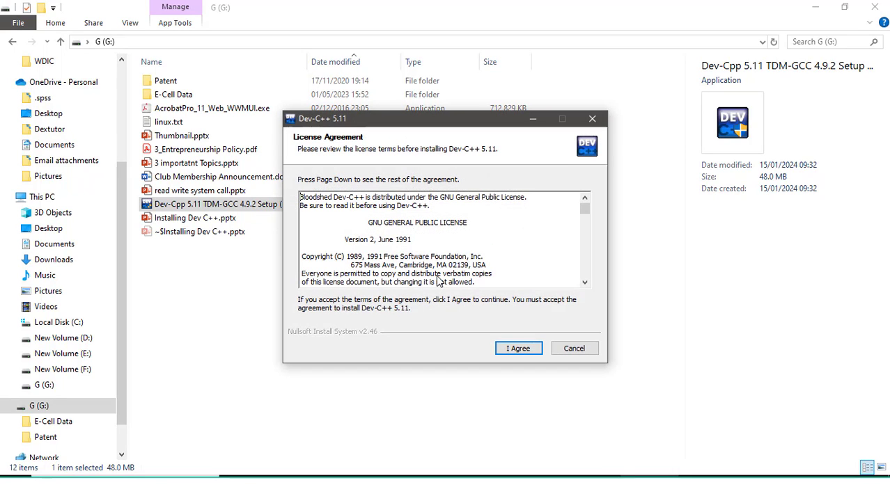
# - Accept the licence and do a Full install of Dev-C++ 5.11 into C:\Program Files (x86)\Dev-Cpp, finishing with the option to run it
pyautogui.click(509, 349)
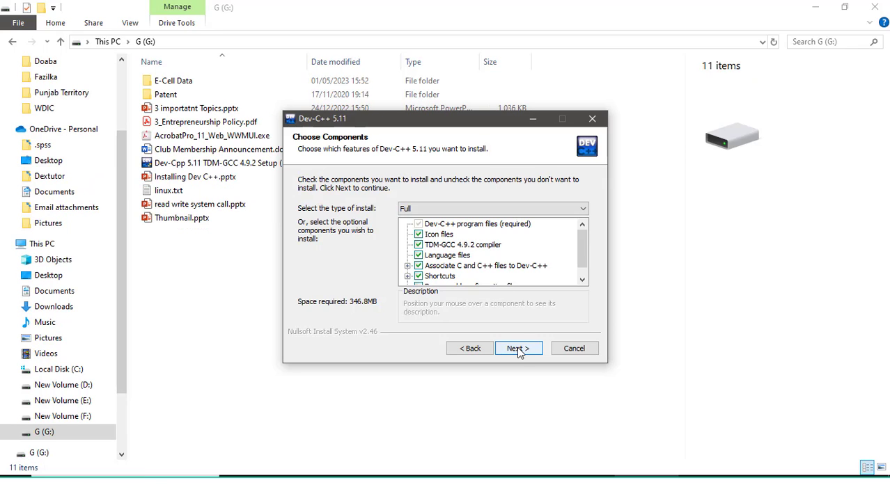
pyautogui.click(518, 350)
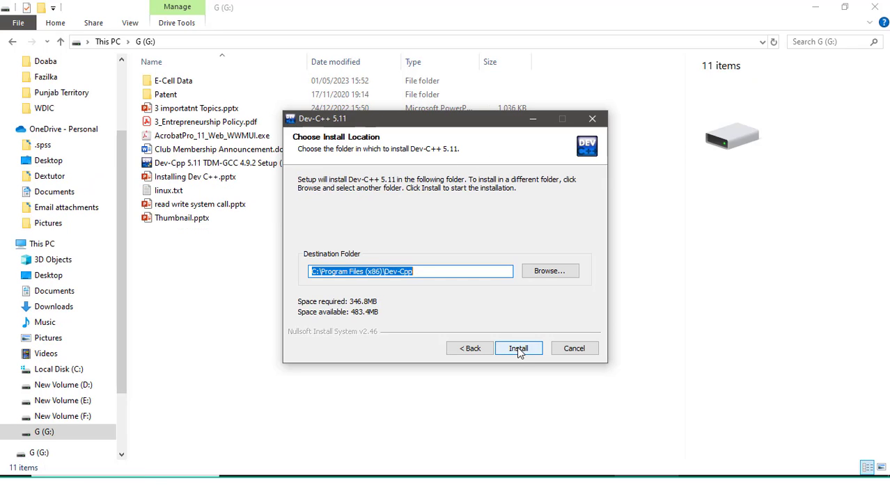
pyautogui.click(517, 348)
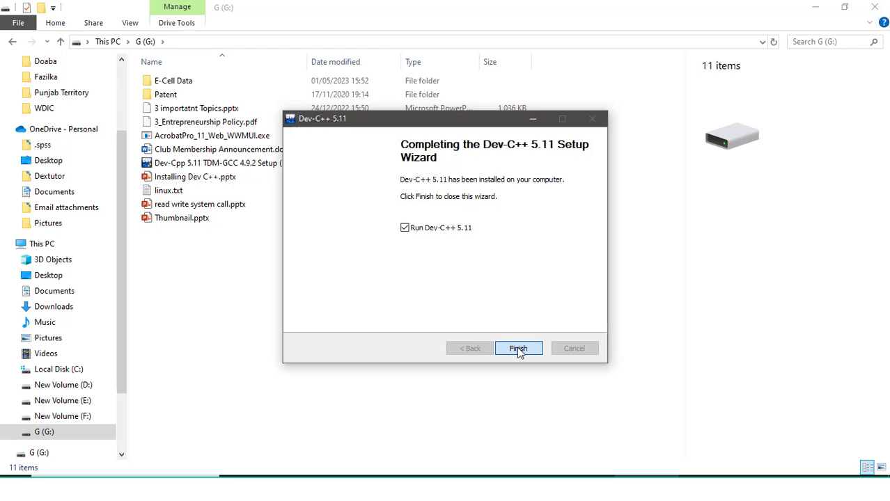
pyautogui.click(518, 349)
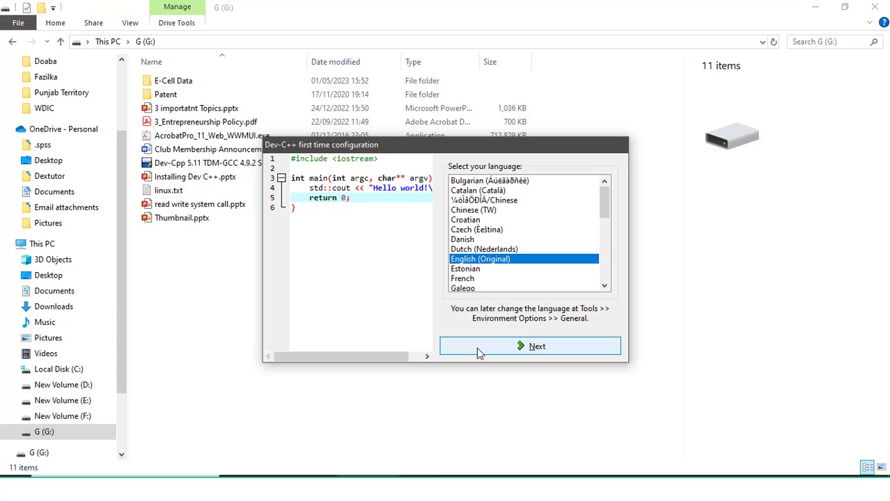
# - Complete the first-time configuration with English (Original), the Consolas font, Classic Plus colours and New Look icons
pyautogui.click(505, 353)
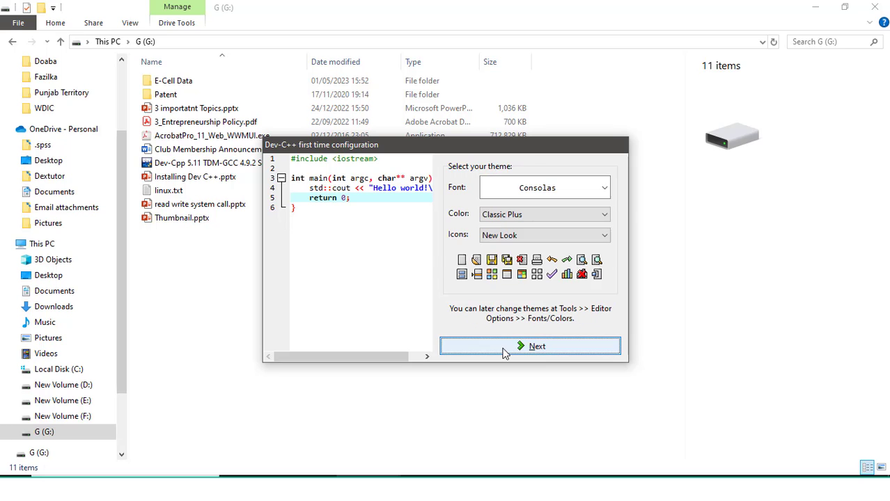
pyautogui.click(505, 353)
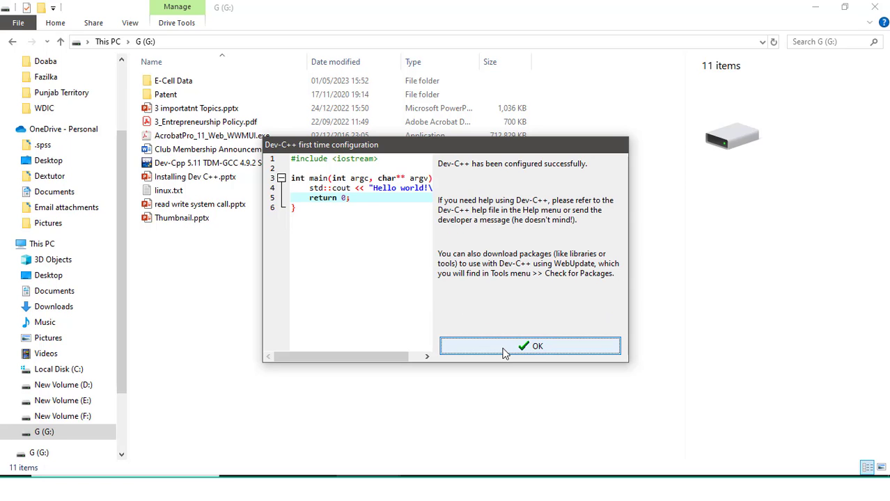
pyautogui.click(504, 353)
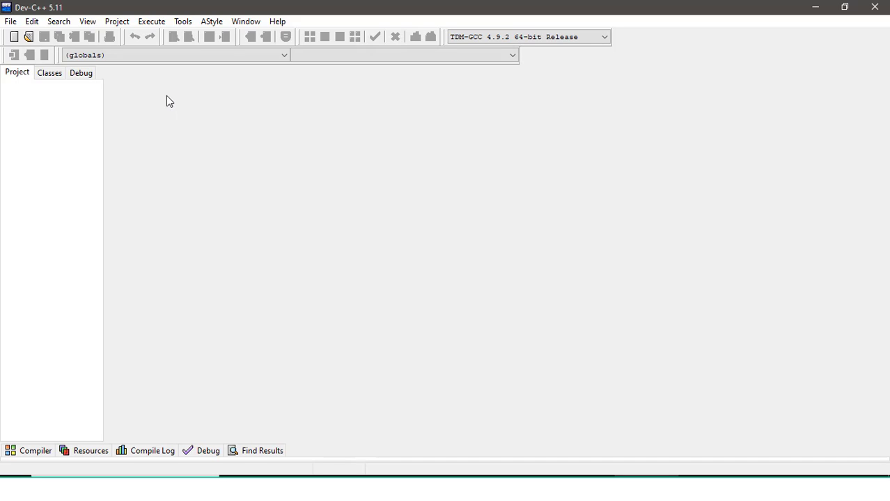
# - Create a new source file and enter #include<stdio.h> as its first line
pyautogui.click(10, 23)
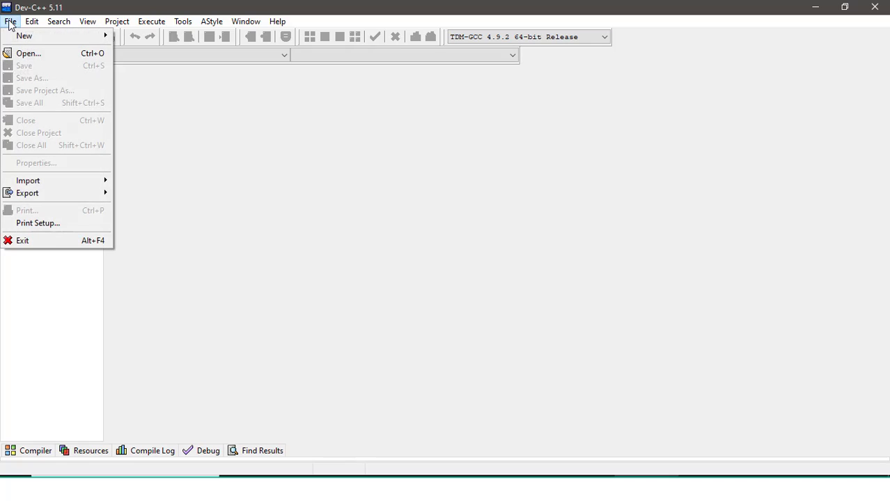
pyautogui.moveTo(49, 40)
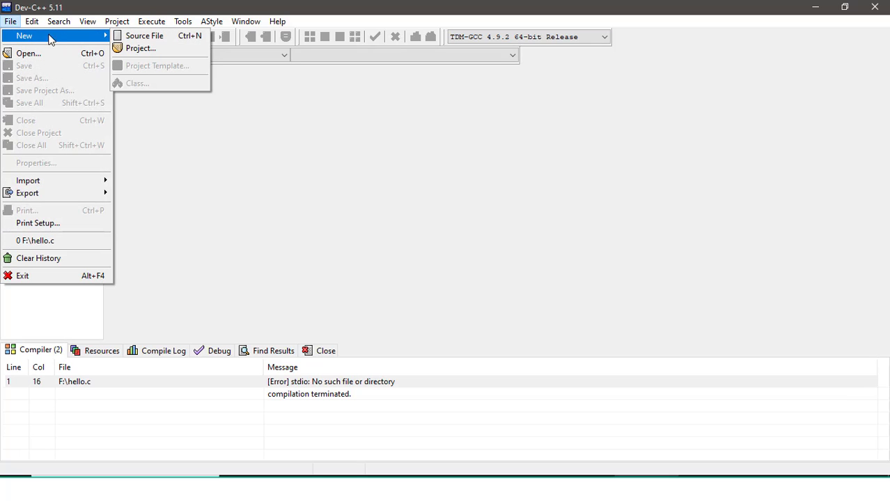
pyautogui.click(128, 36)
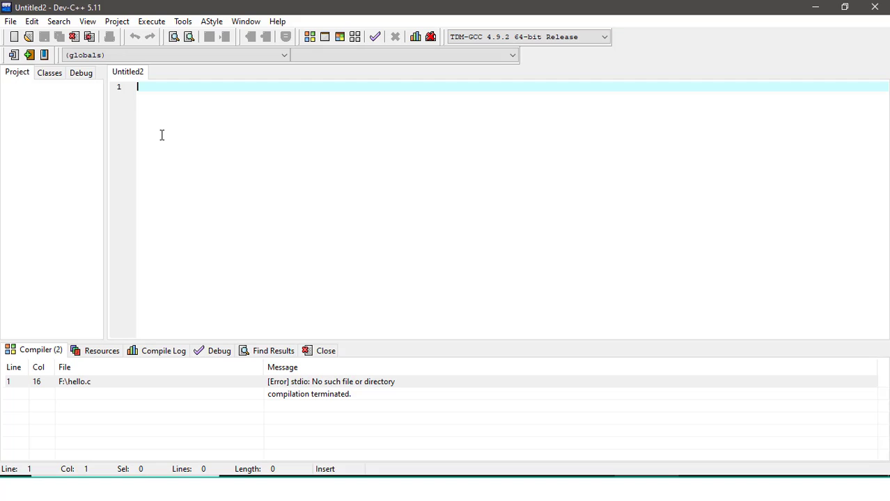
pyautogui.write('#inc')
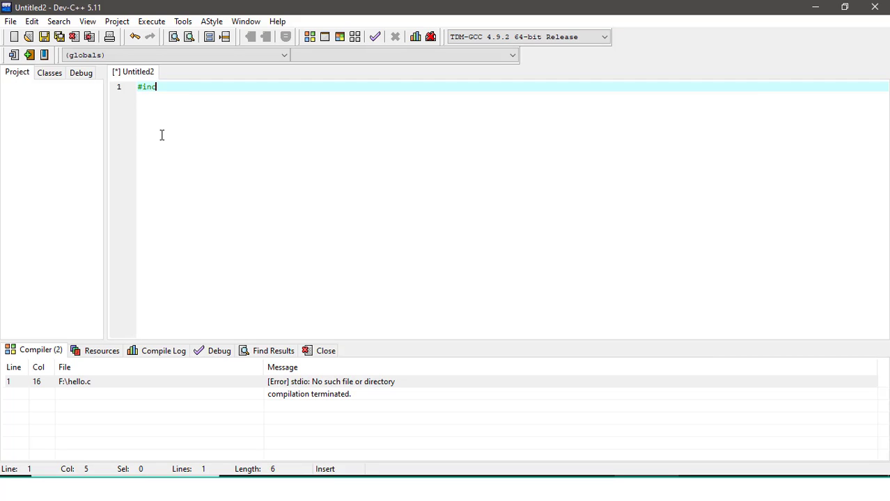
pyautogui.write('lude<stdi')
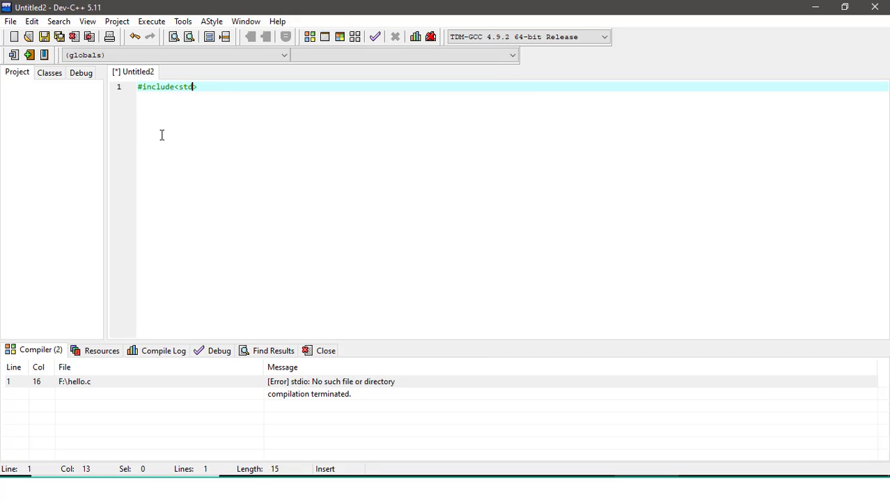
pyautogui.write('o.h>')
pyautogui.press('BackSpace')
pyautogui.press('Right')
pyautogui.press('Return')
# - Write an int main() function containing the statement printf("Hello"); below the include line
pyautogui.write('in')
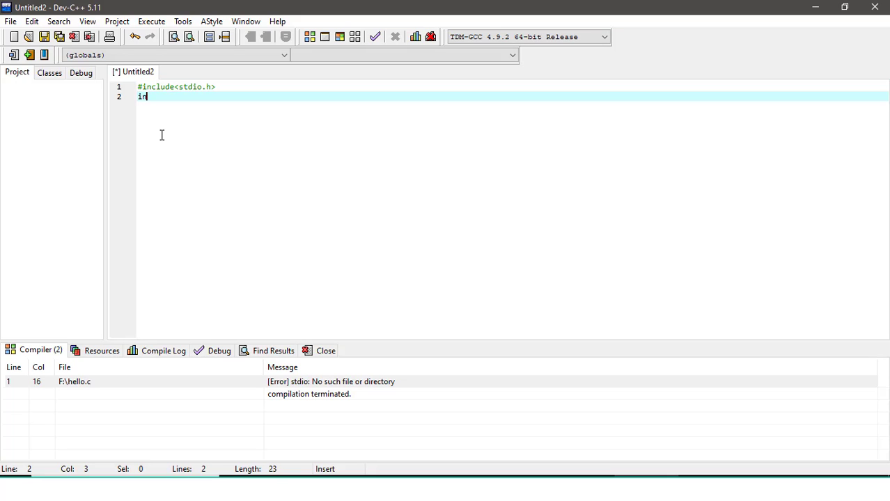
pyautogui.write('t main(){')
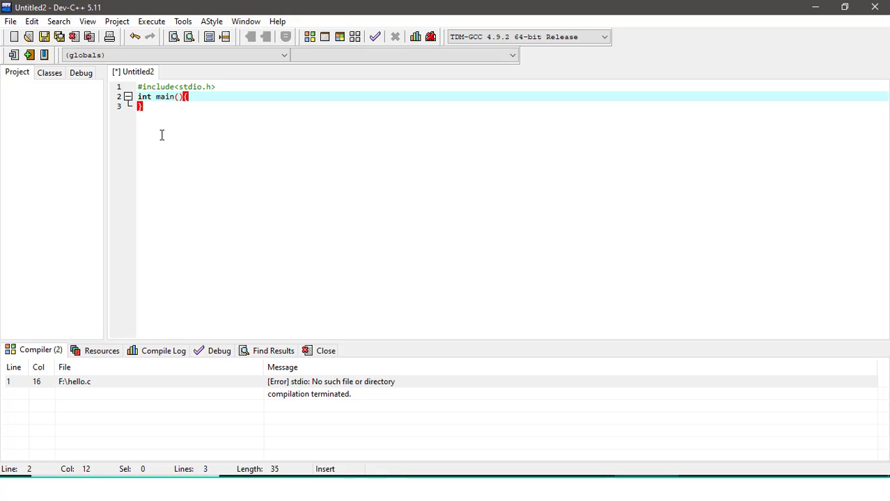
pyautogui.press('Return')
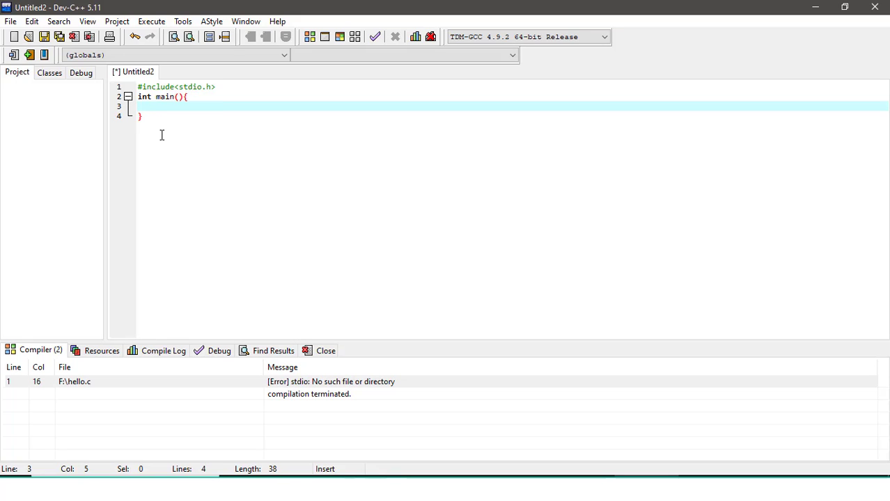
pyautogui.write('printf')
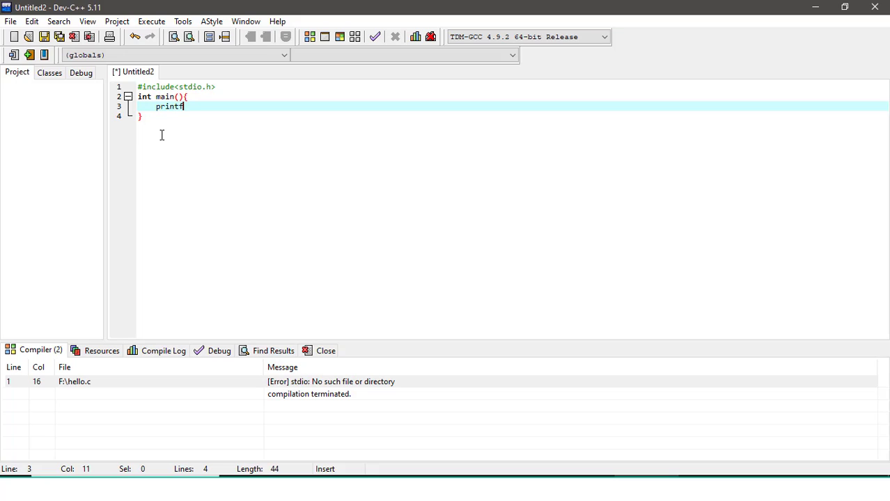
pyautogui.write('("Hello");')
pyautogui.write('s')
pyautogui.press('BackSpace')
# - Save the program as first.c, with the C source files (*.c) type, in the C Programs folder on drive F
pyautogui.hotkey('ctrl', 's')
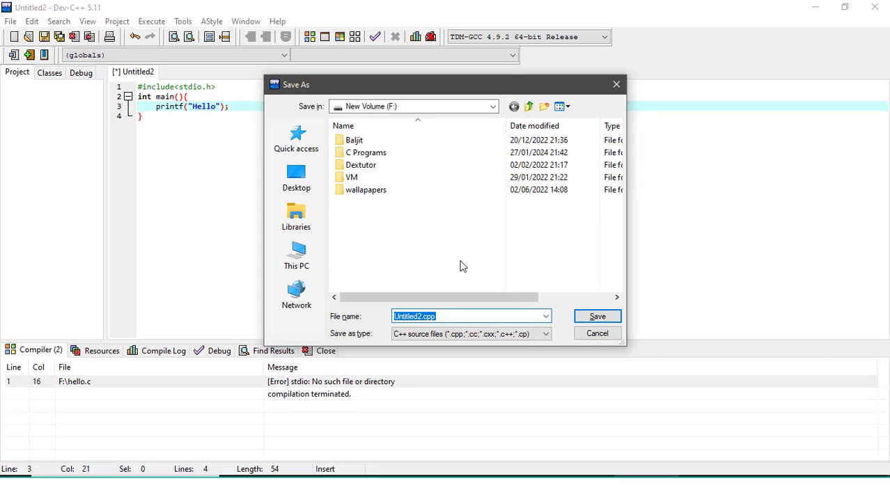
pyautogui.doubleClick(367, 154)
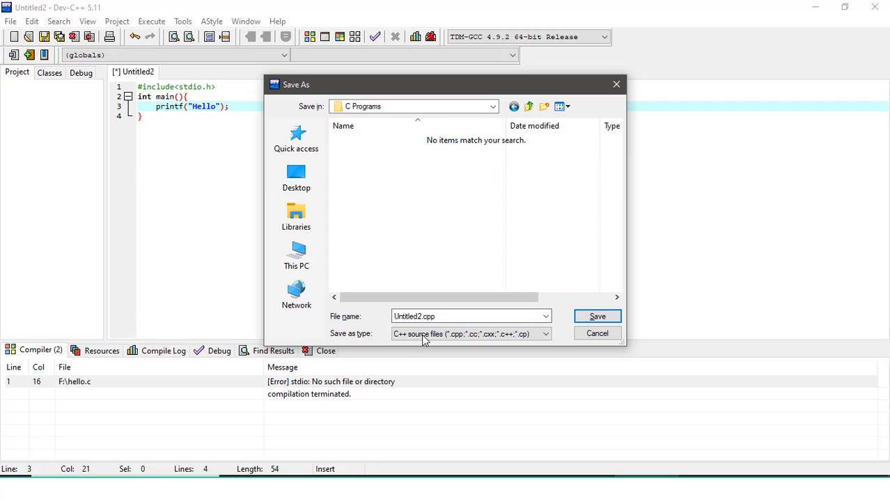
pyautogui.click(437, 315)
pyautogui.doubleClick(439, 315)
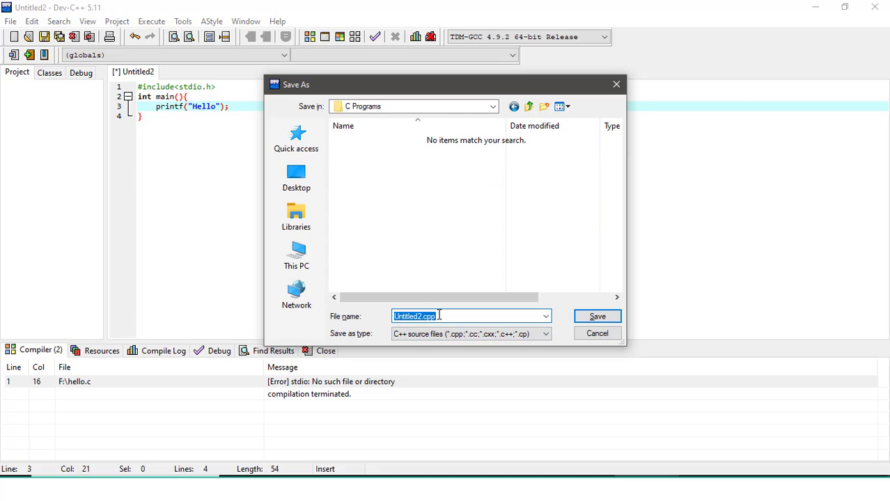
pyautogui.write('hell')
pyautogui.press('Home')
pyautogui.press('BackSpace')
pyautogui.press('BackSpace')
pyautogui.press('BackSpace')
pyautogui.press('BackSpace')
pyautogui.press('BackSpace')
pyautogui.write('first')
pyautogui.click(455, 337)
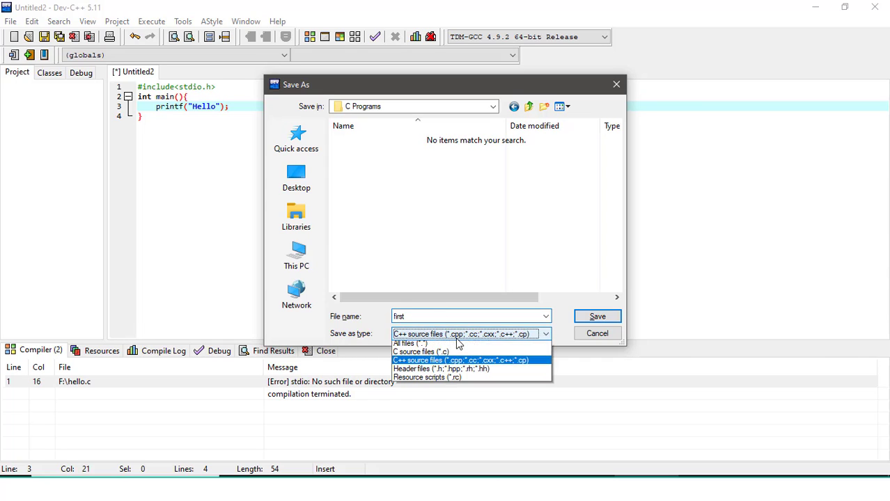
pyautogui.click(435, 355)
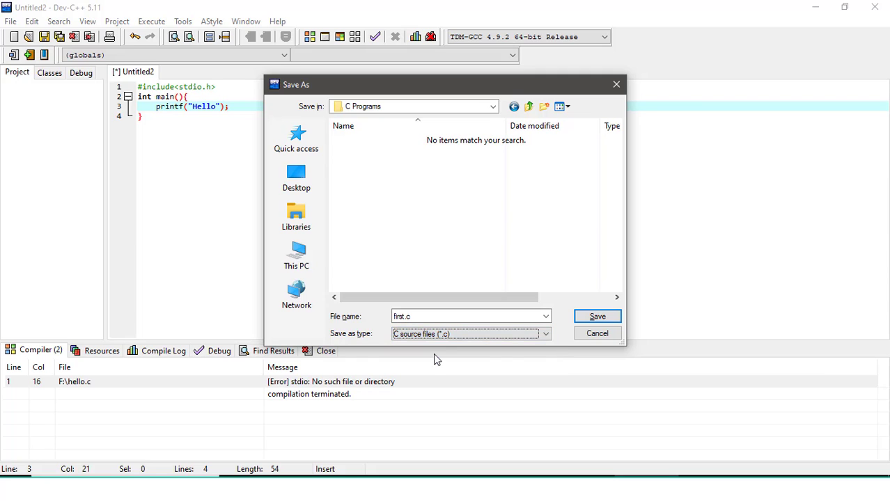
pyautogui.click(588, 316)
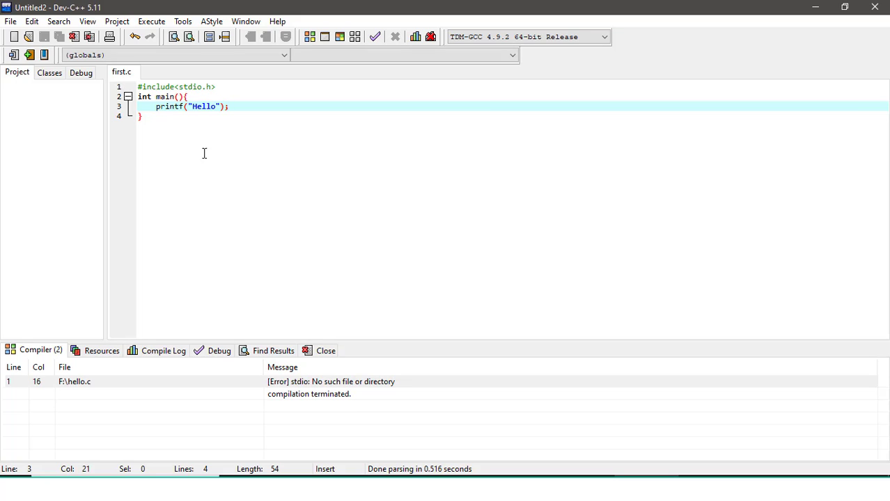
# - Compile first.c, then run the compiled program and dismiss its console window
pyautogui.click(150, 22)
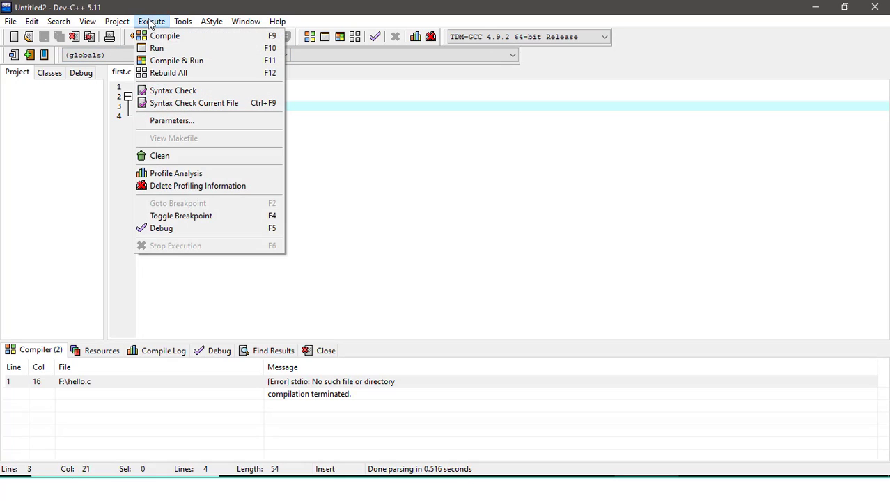
pyautogui.click(182, 42)
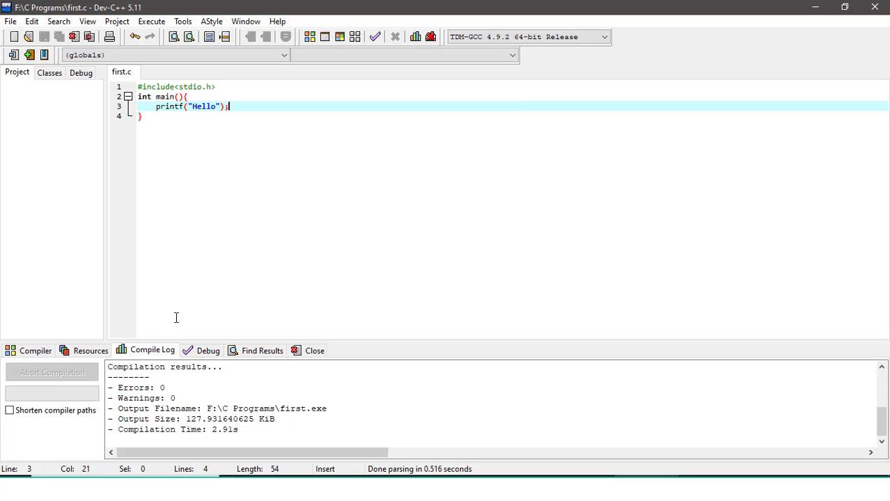
pyautogui.click(151, 24)
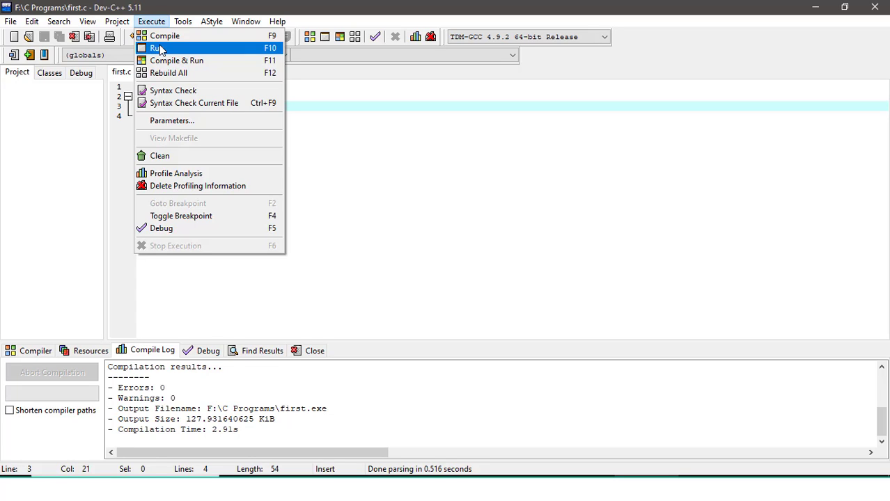
pyautogui.click(160, 48)
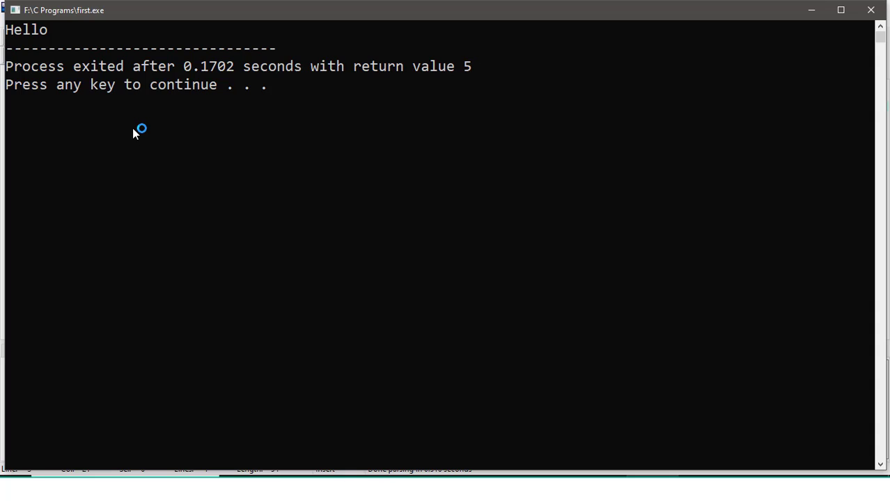
pyautogui.press('Return')
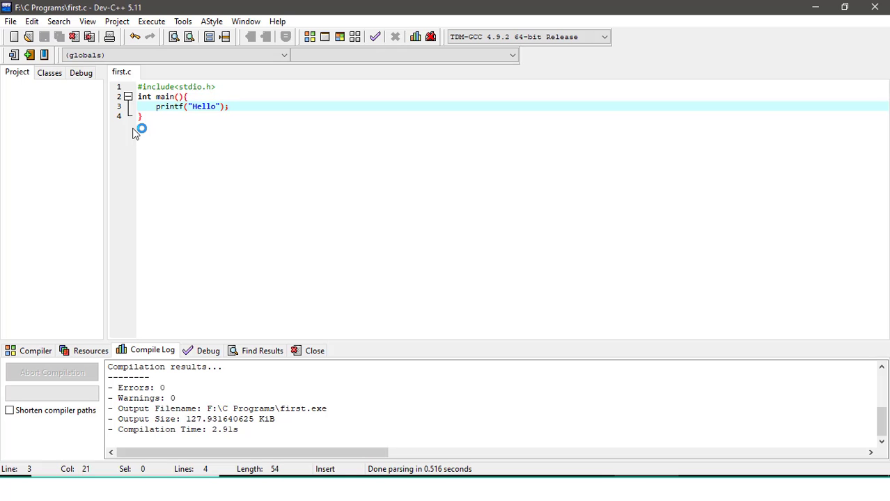